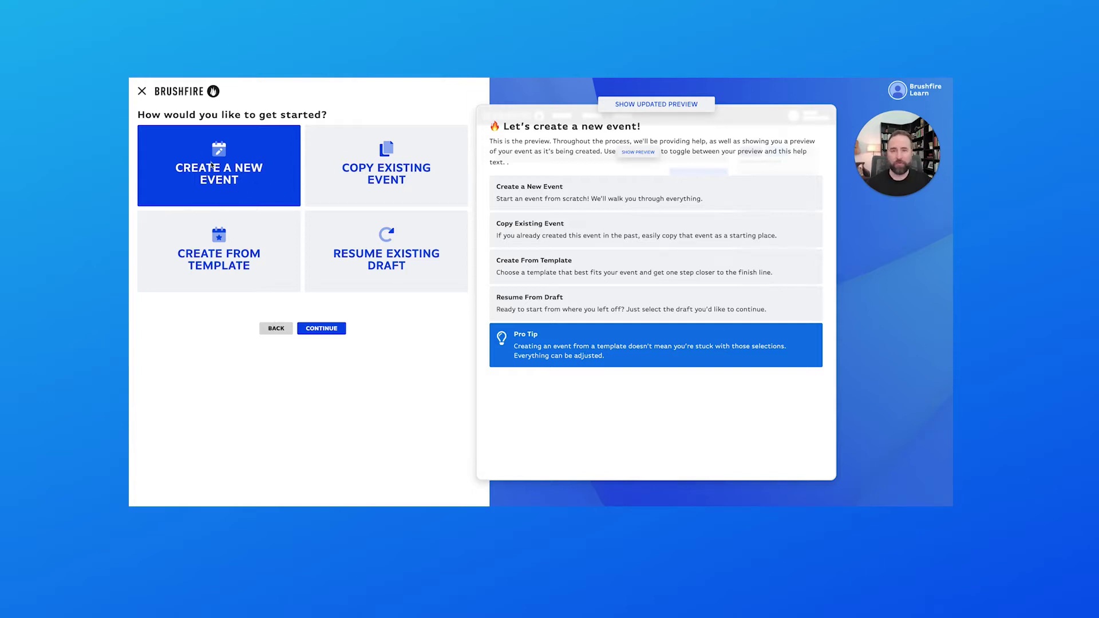
Start a new event from scratch and begin entering its title.
click(320, 331)
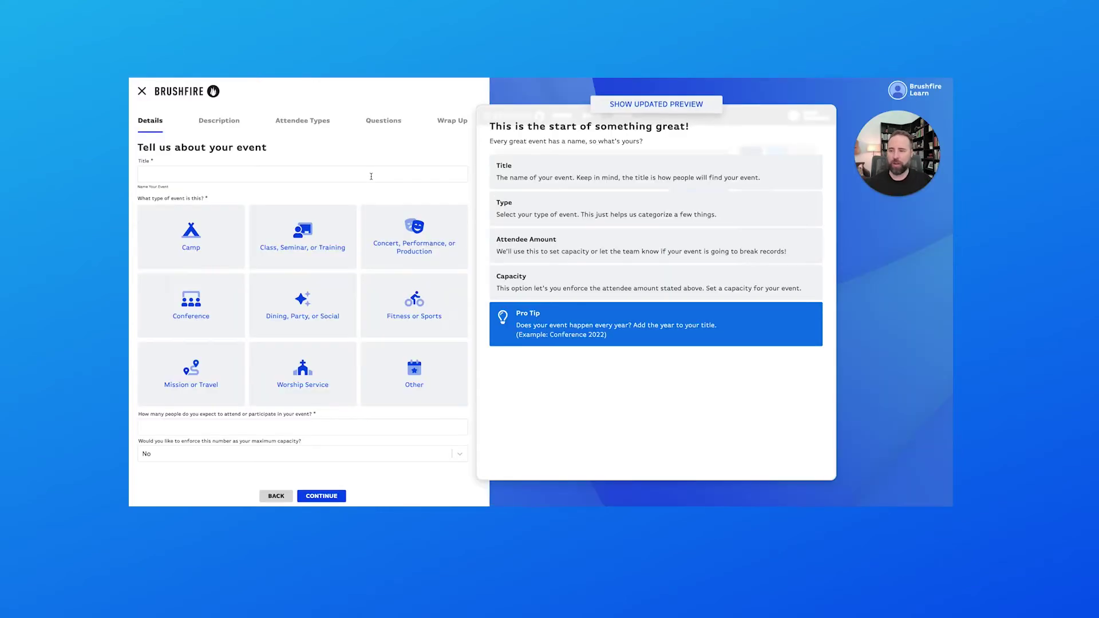
click(302, 169)
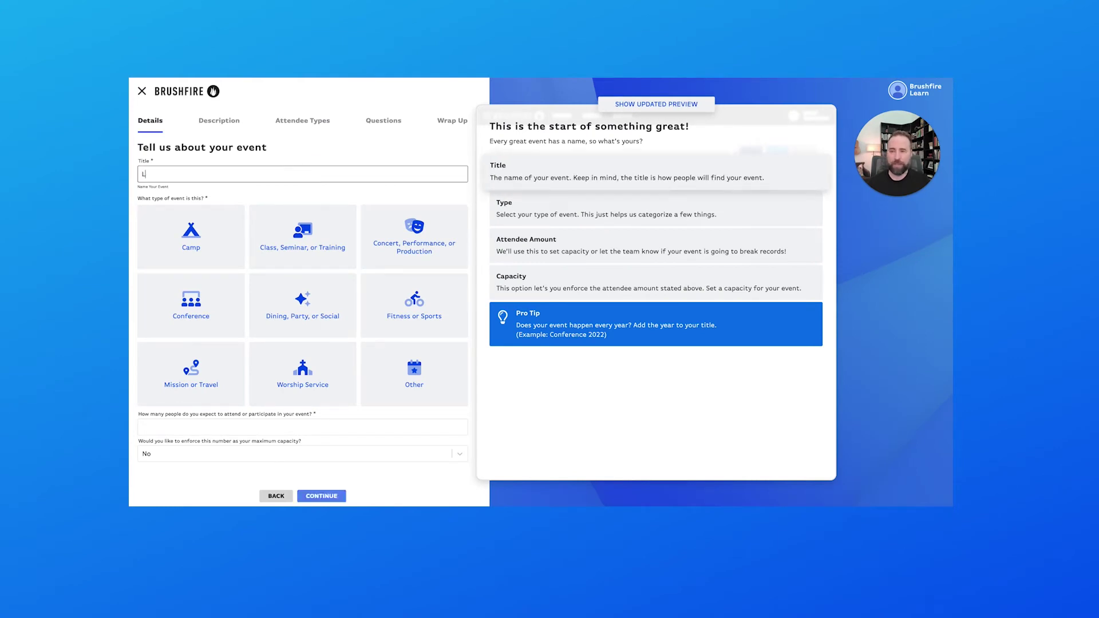
Title the event 'Leadership Conference', choose the Conference type, and expect 500 attendees.
text(Leadership Conference)
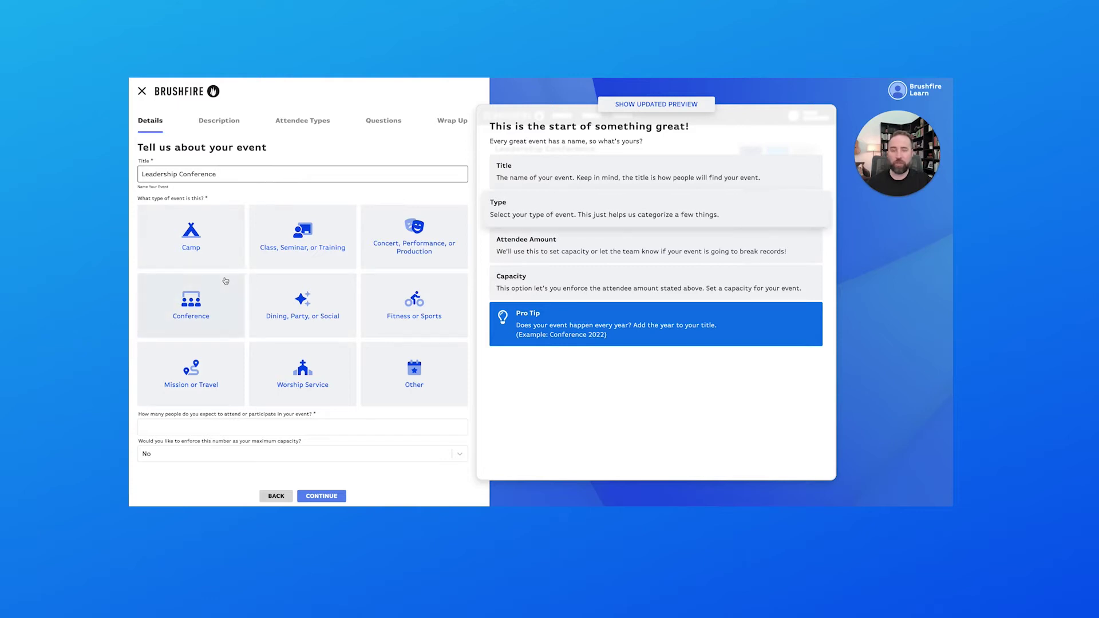
click(191, 305)
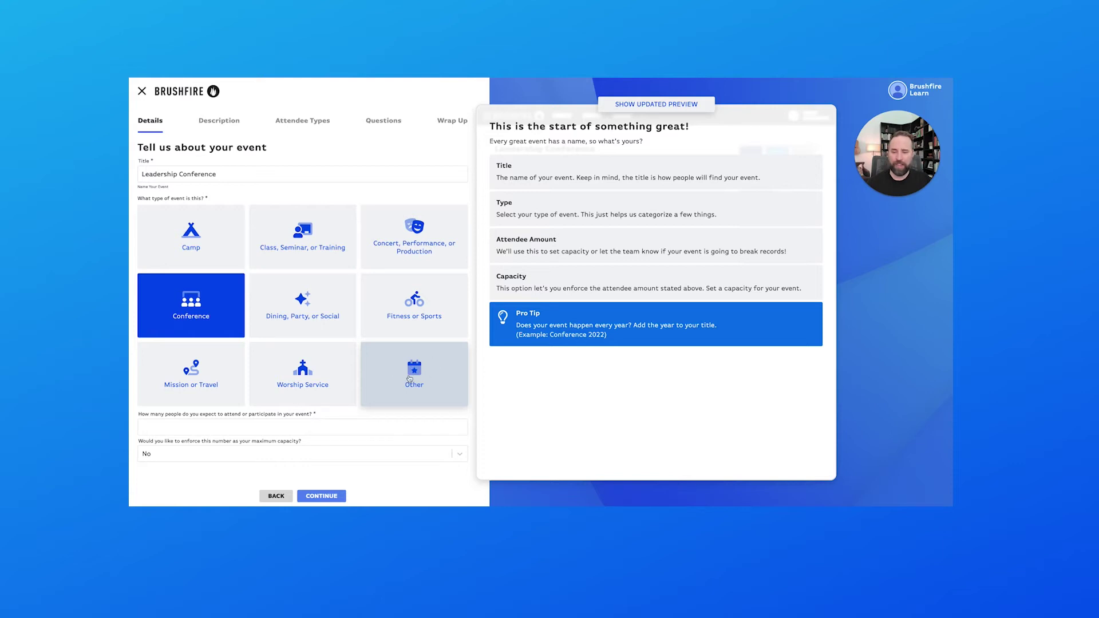
click(308, 423)
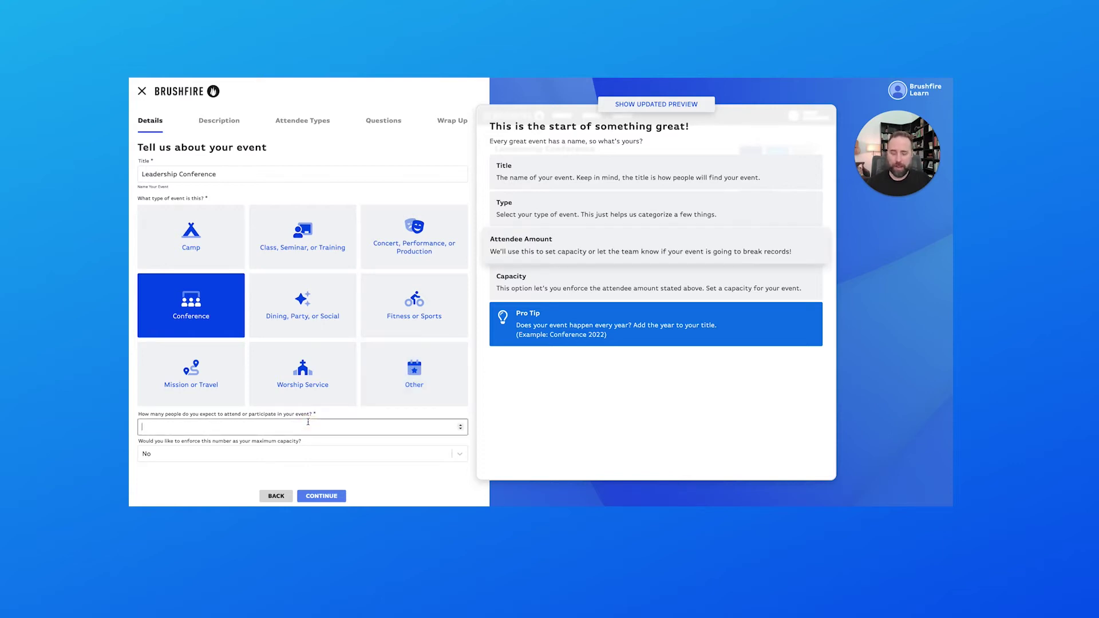
text(500)
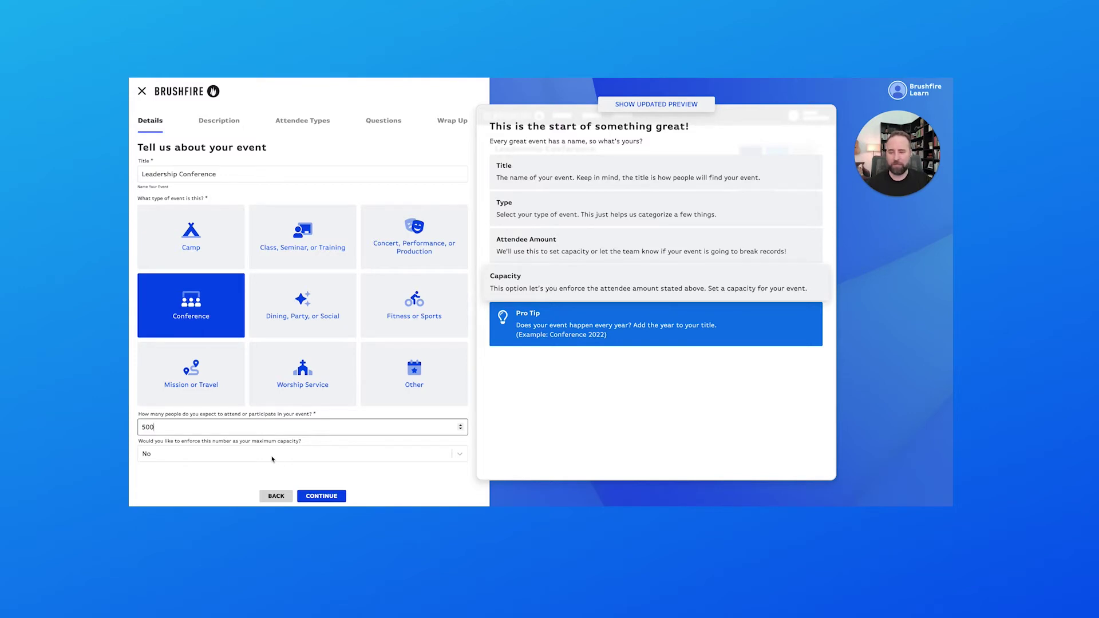
Set capacity enforcement to No and continue to the next step.
click(272, 459)
click(232, 473)
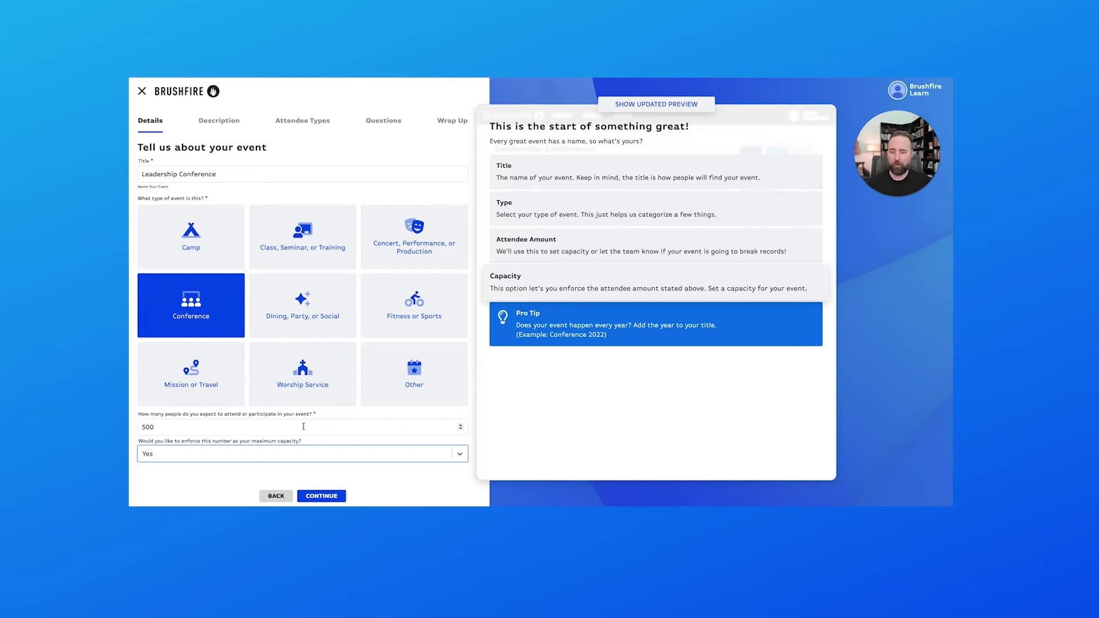
click(281, 453)
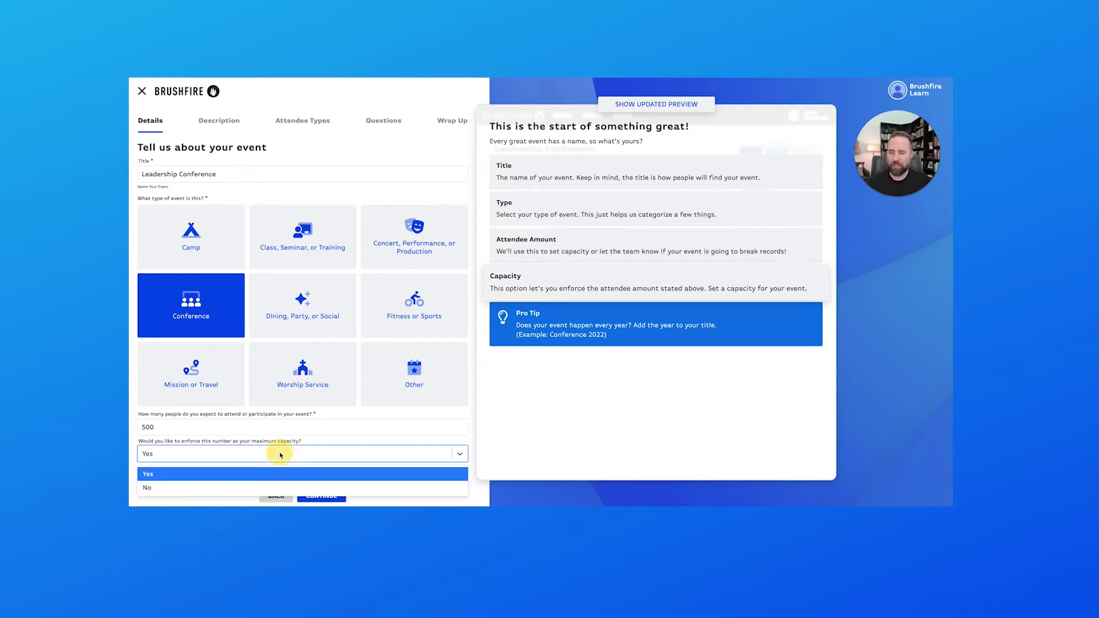
click(207, 489)
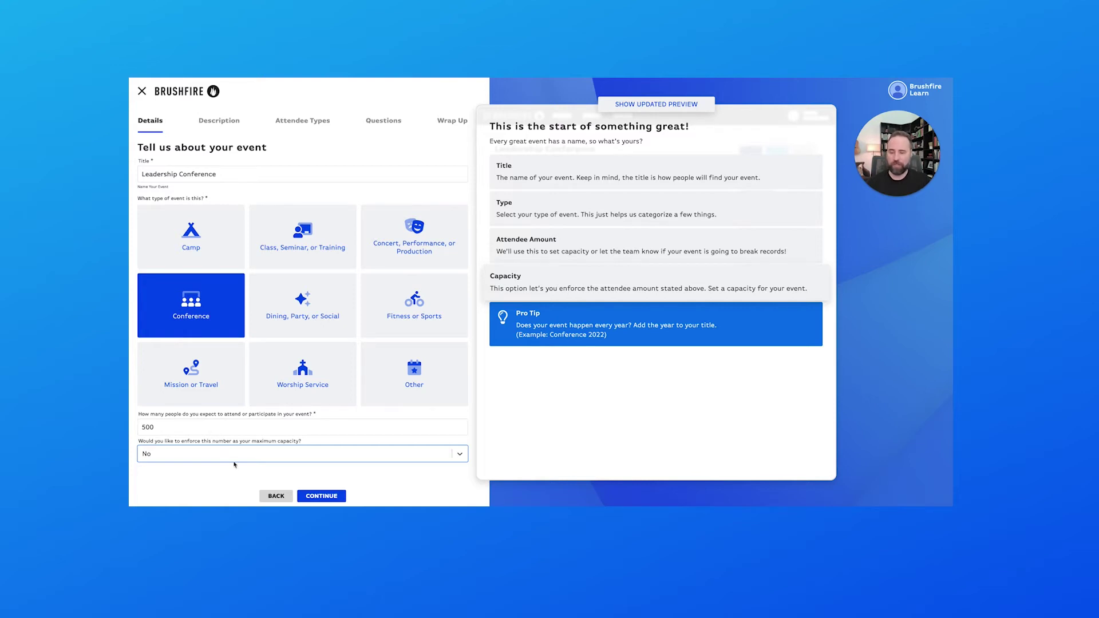
click(325, 497)
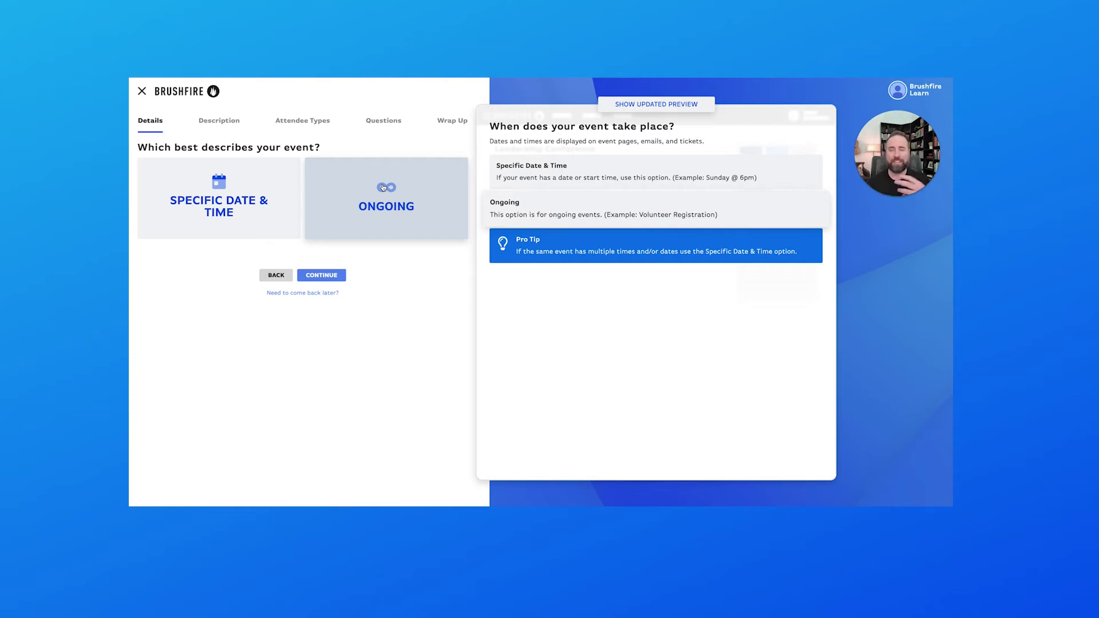
Choose Specific Date & Time for the event and continue to the date step.
click(227, 189)
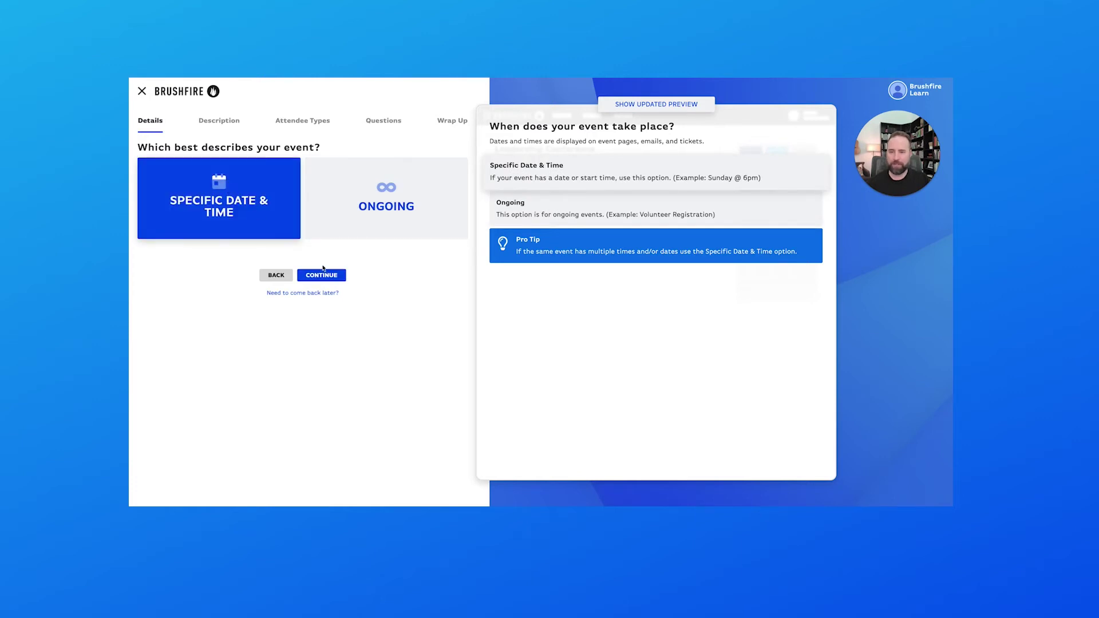
click(323, 279)
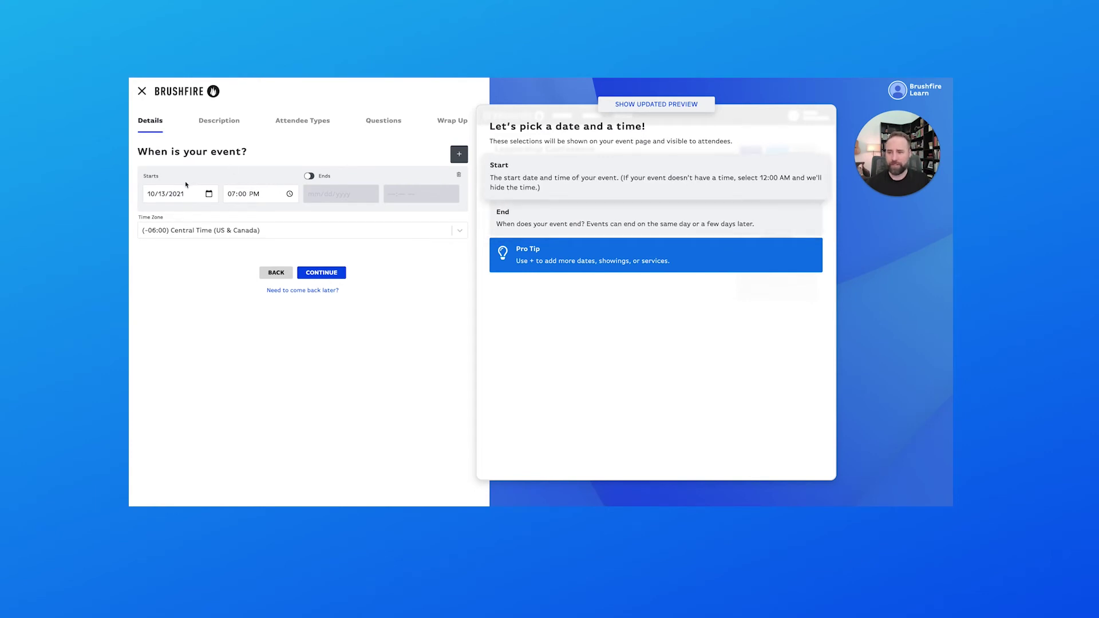
Set the start date to 10/14/2021 and adjust the start hour.
click(209, 194)
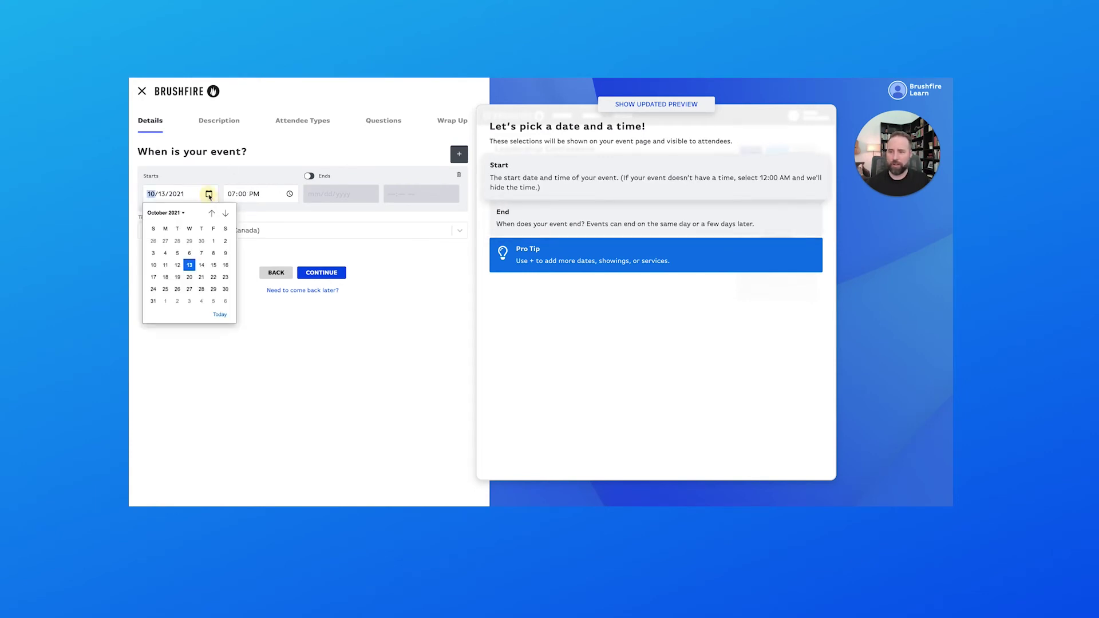
click(203, 265)
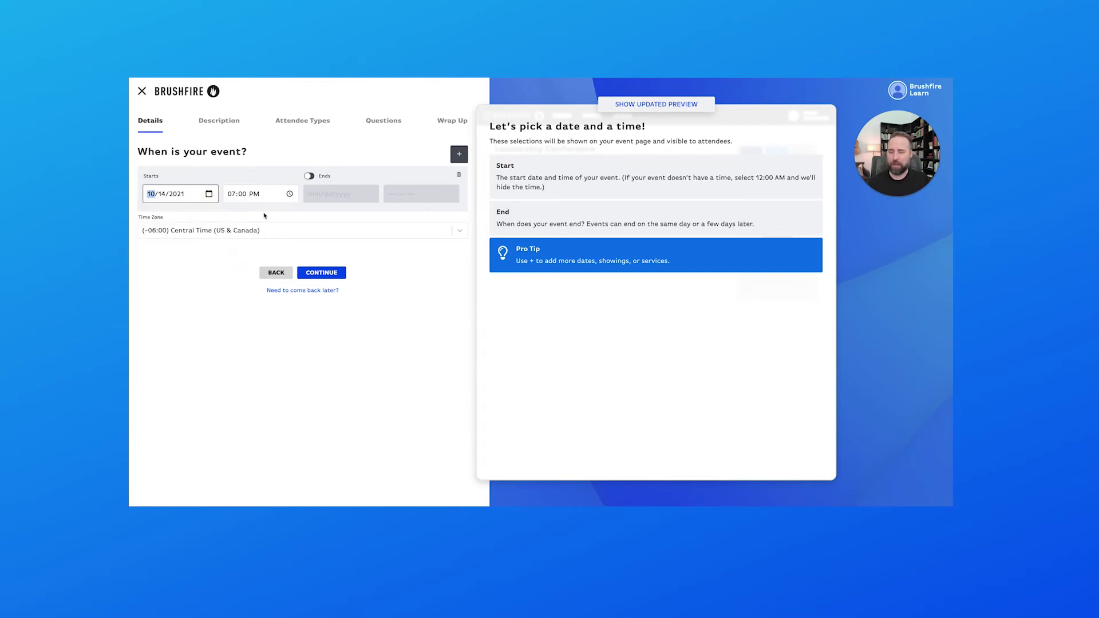
click(234, 194)
key(Down)
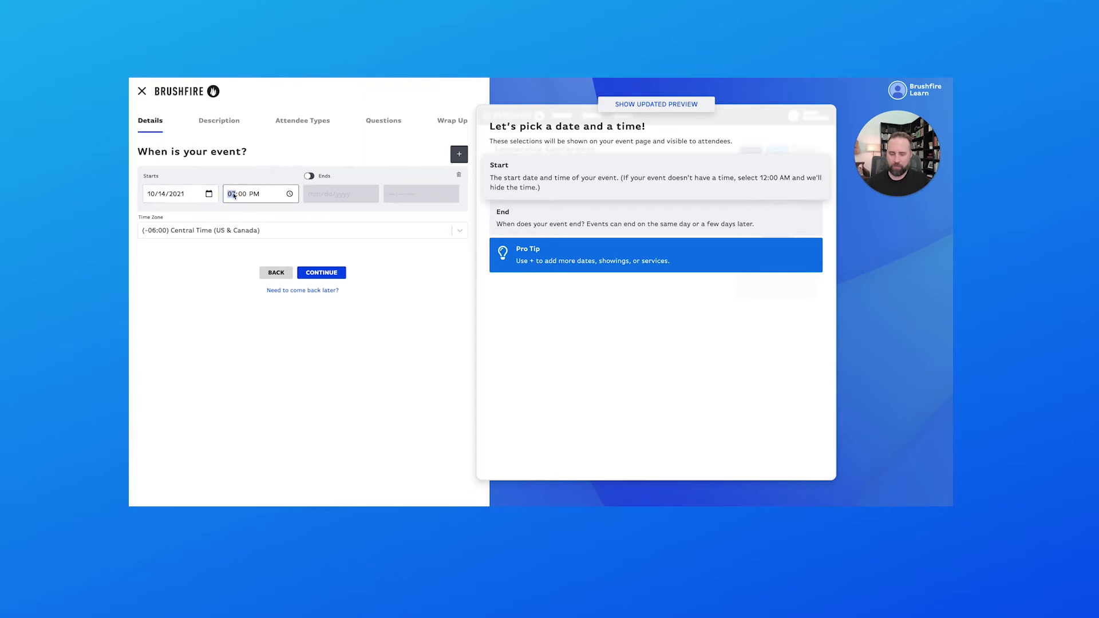
text(5)
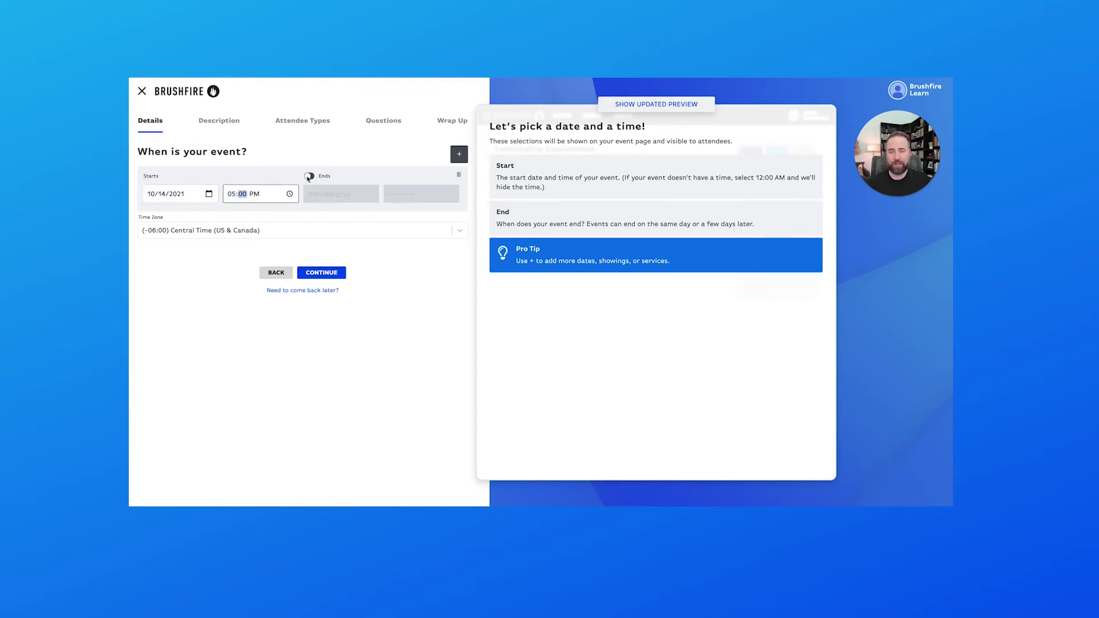
Add an end of 10/15/2021 at 3:00 PM, keeping one date range.
click(309, 176)
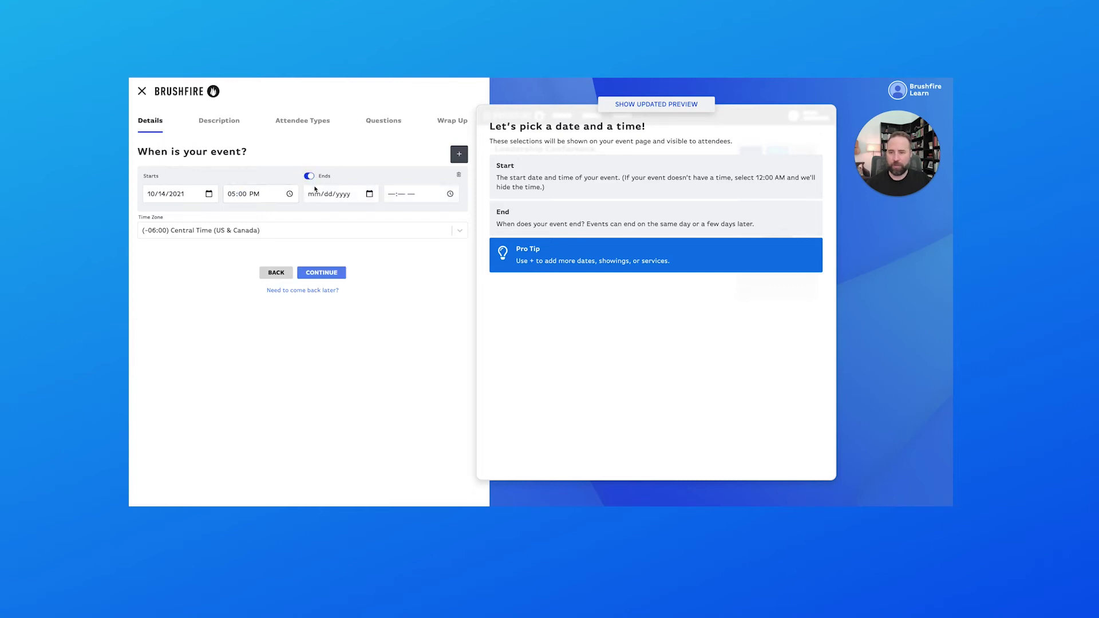
click(314, 195)
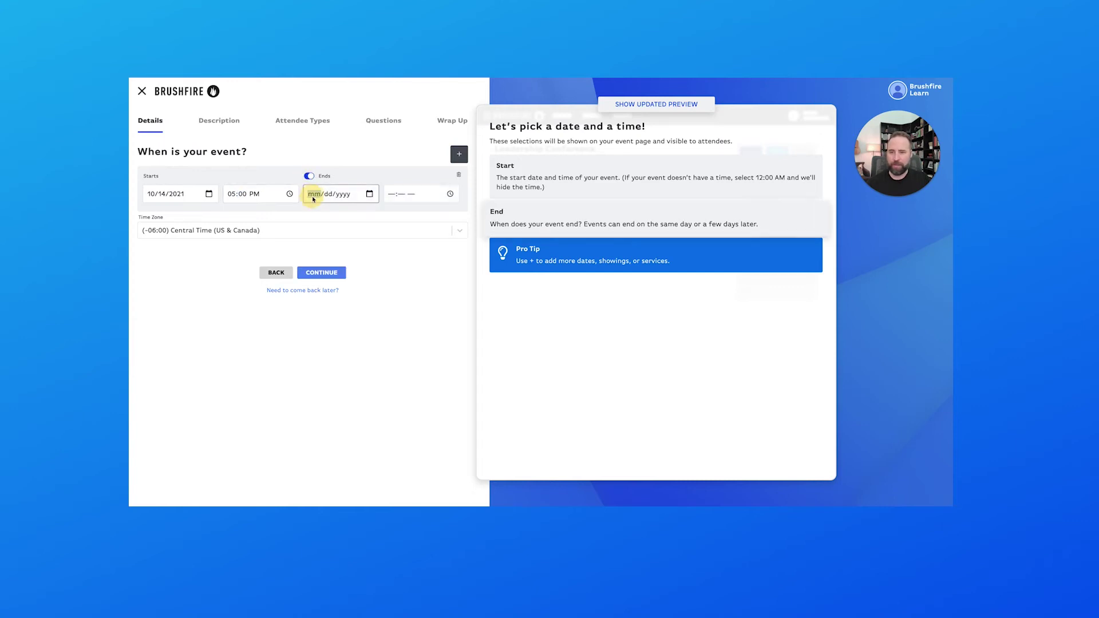
click(369, 193)
click(386, 214)
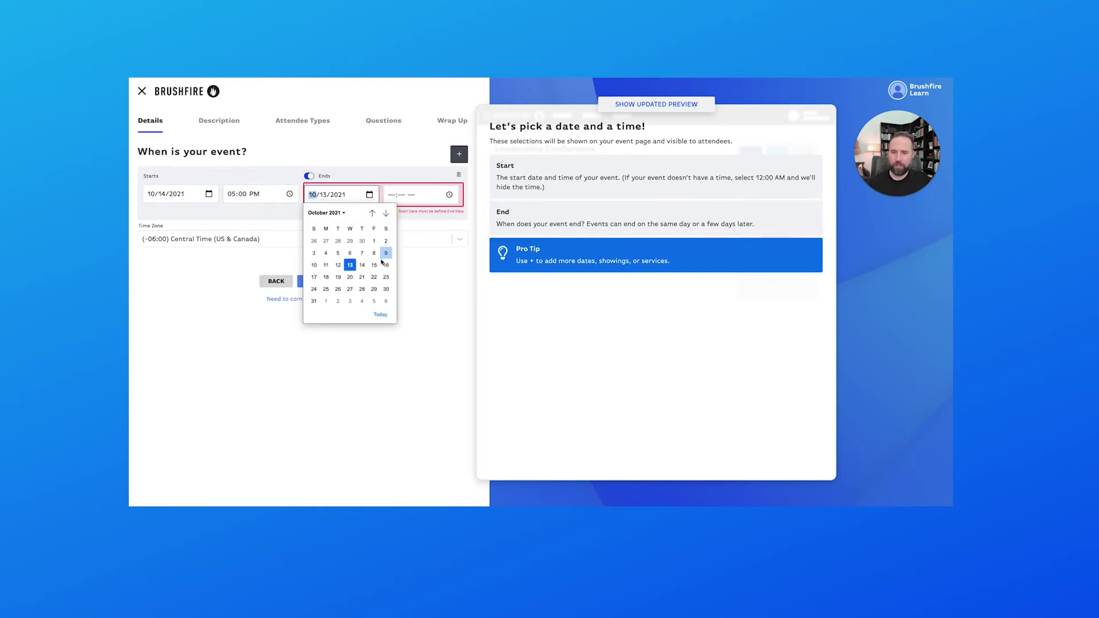
click(374, 265)
click(391, 195)
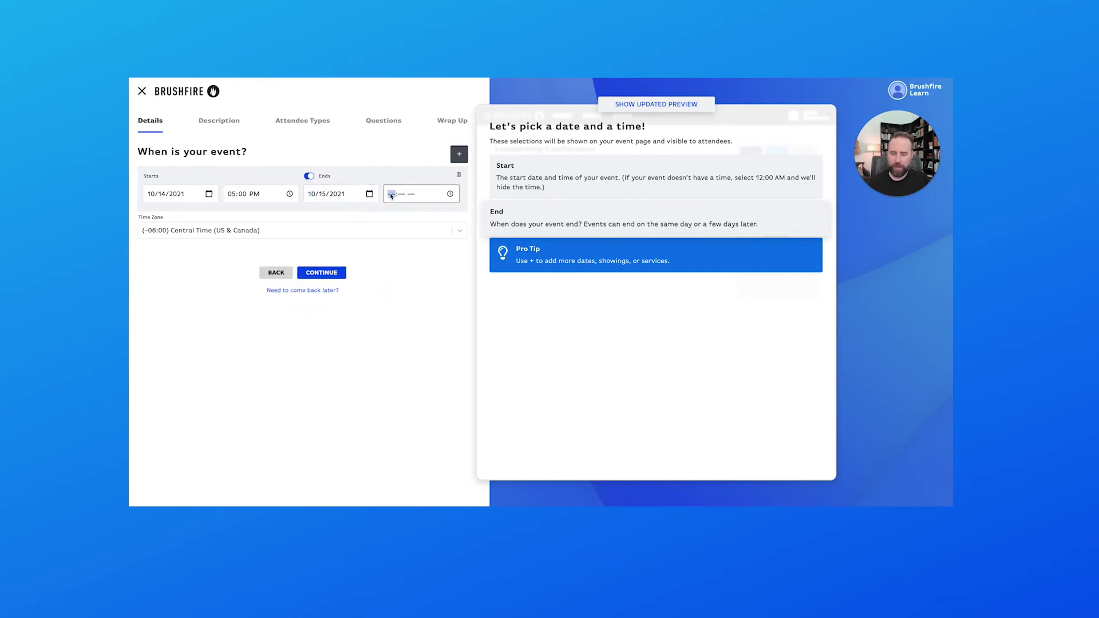
text(3:-- --)
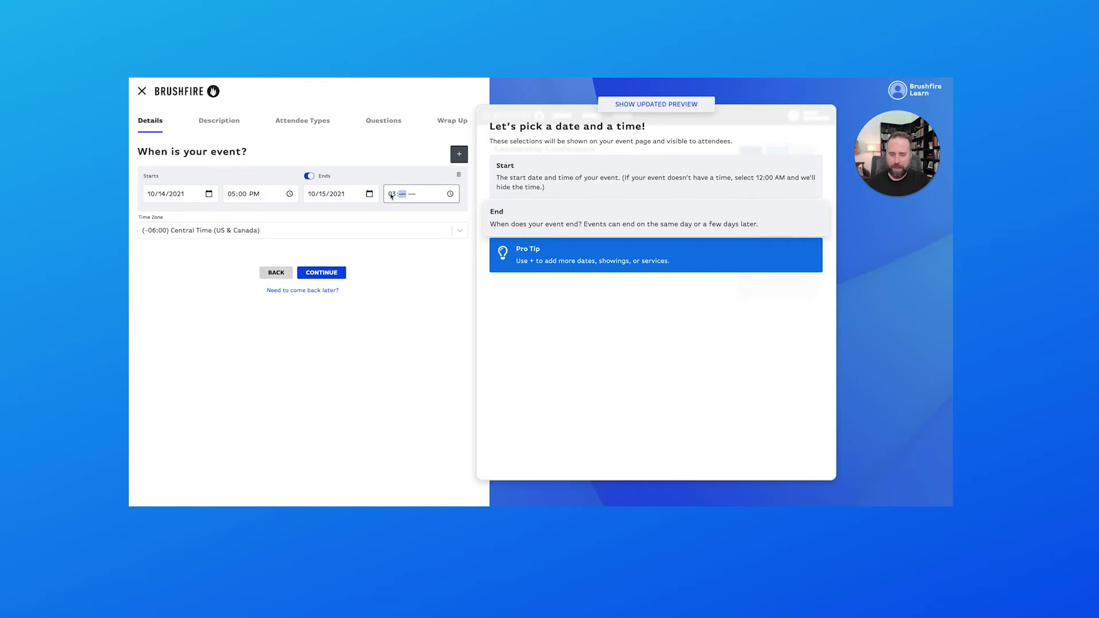
text(00p)
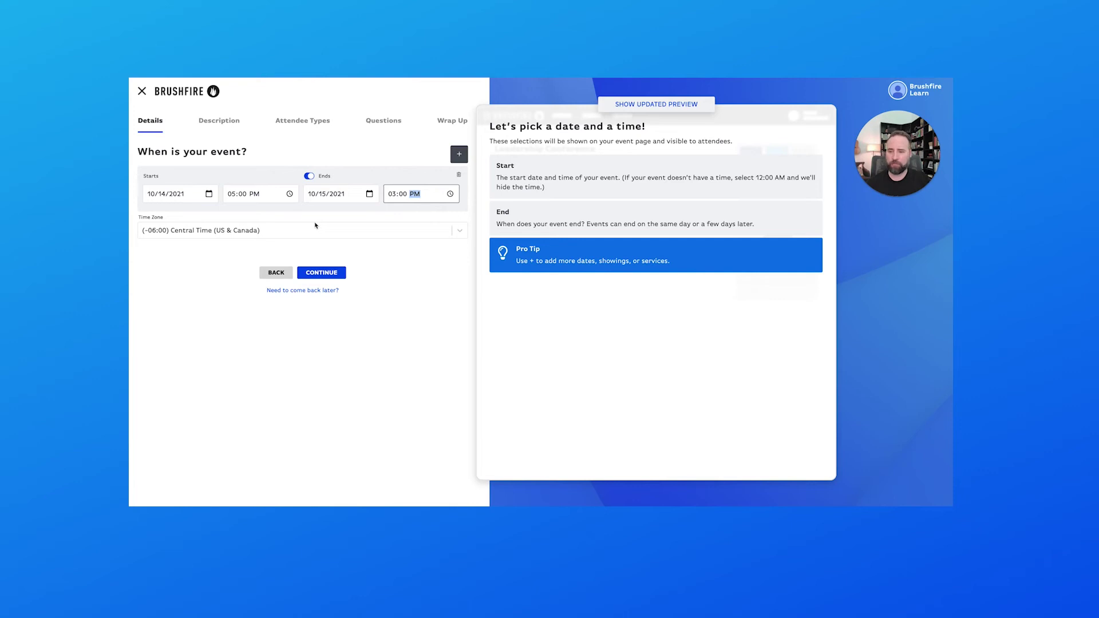
click(459, 153)
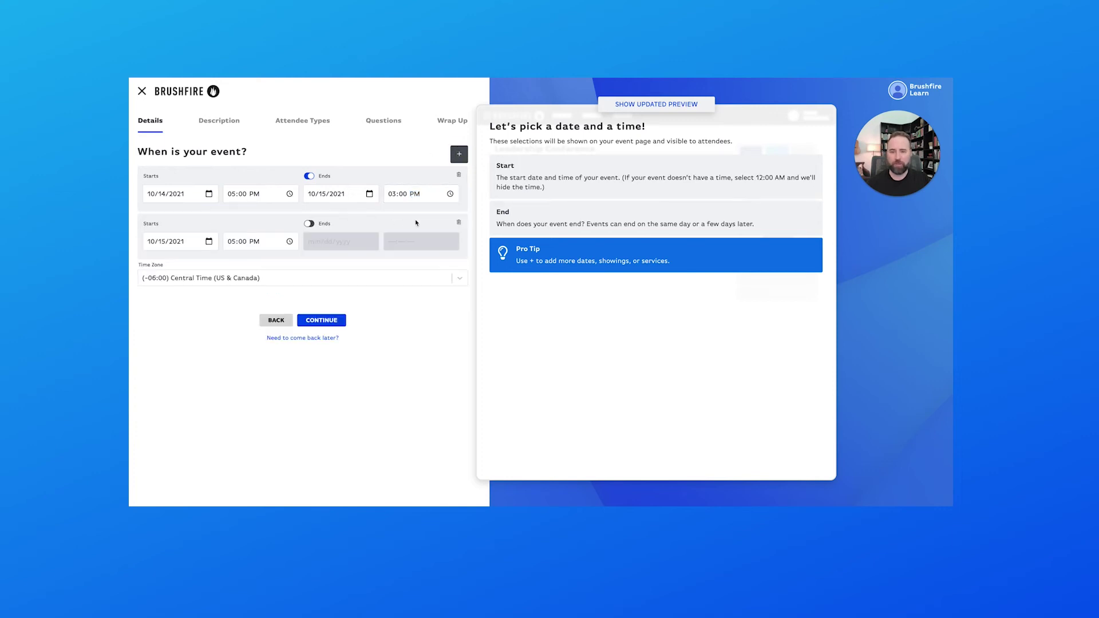
click(460, 223)
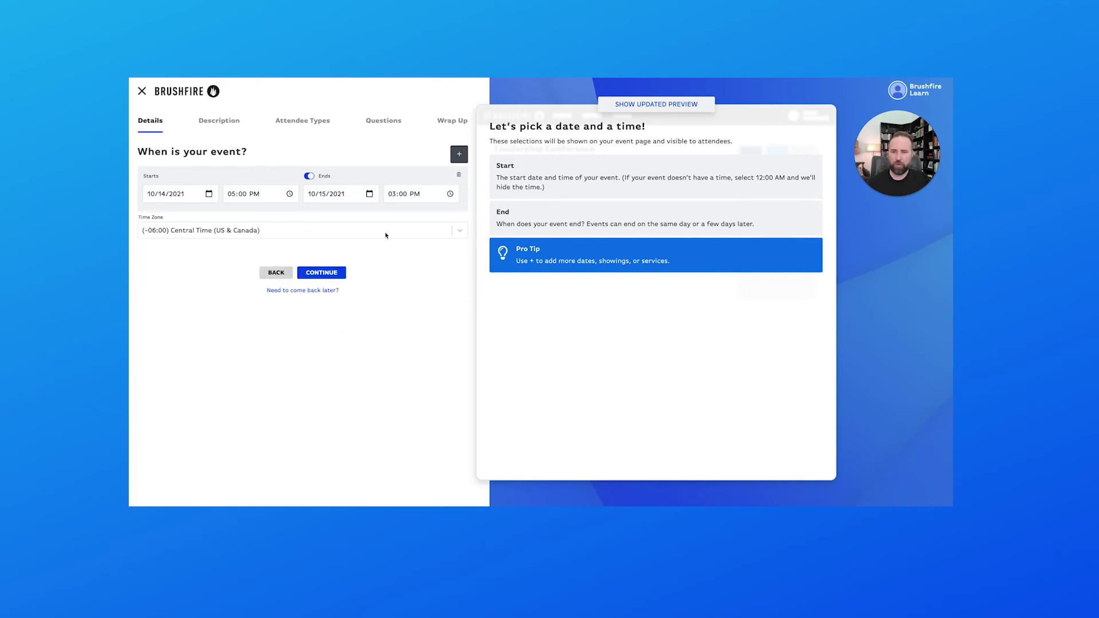
Move past the dates, choose At a Single Location, and begin the venue name.
click(319, 273)
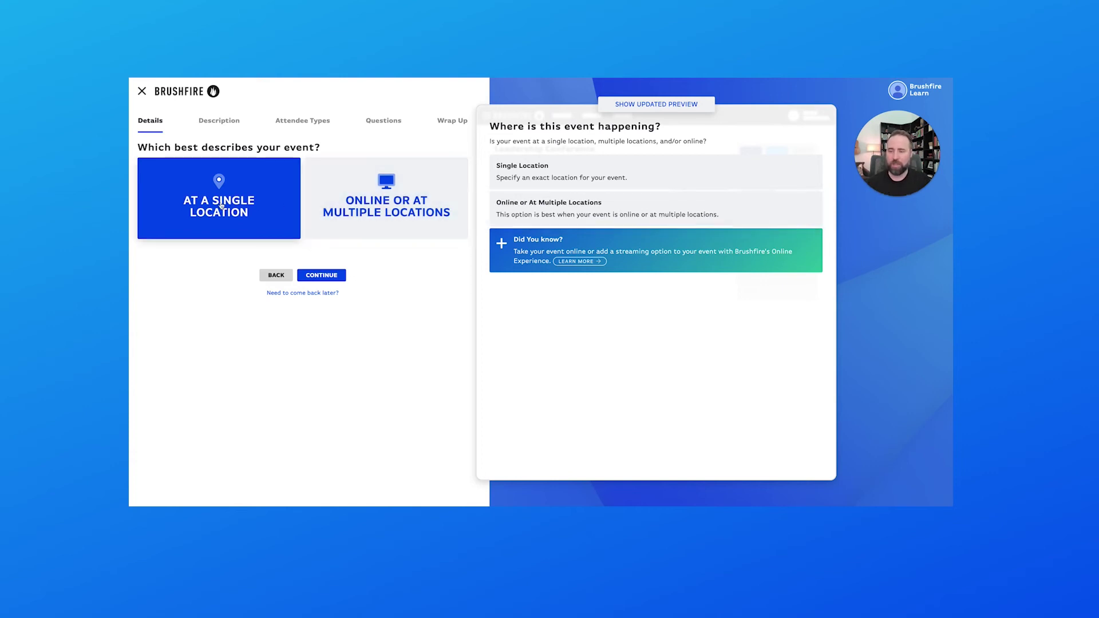
click(333, 276)
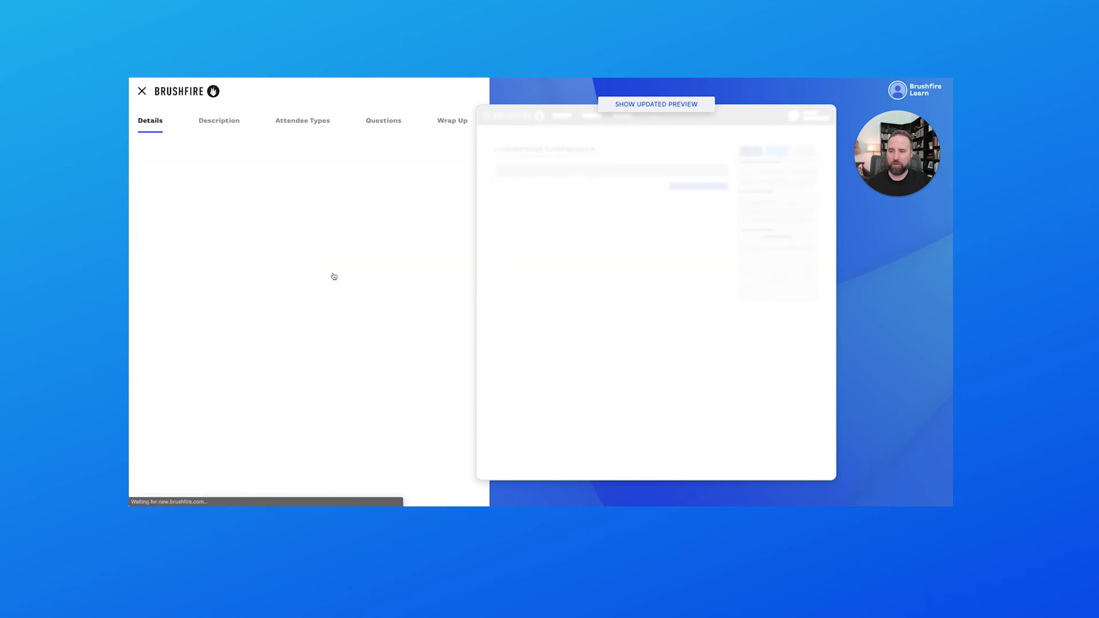
click(254, 177)
Name the venue 'Austin Convention Center'.
text(a)
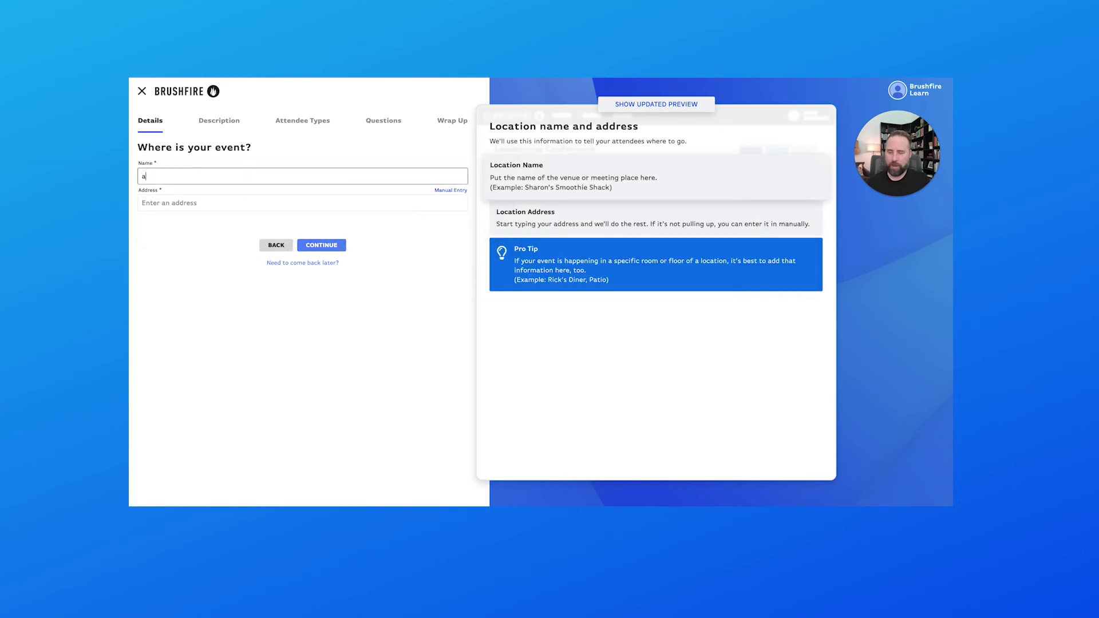
text(ust)
key(BackSpace)
key(BackSpace)
key(BackSpace)
key(BackSpace)
text(Aus)
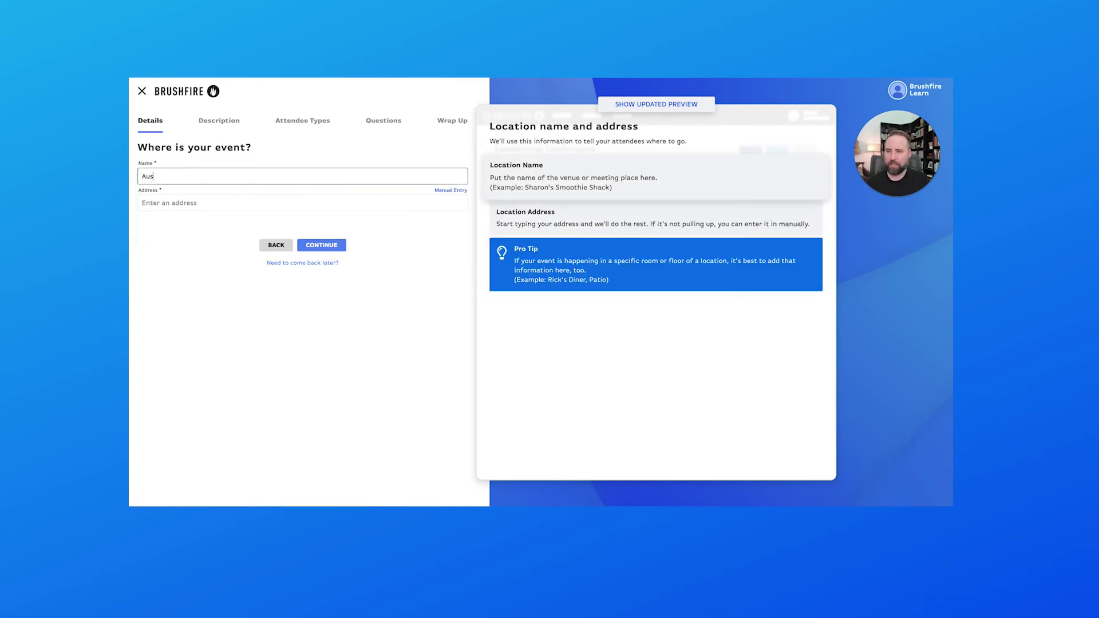
text(tin Convention Center)
Set the address to 500 East Cesar Chavez Street, show it on the map, and continue.
click(229, 203)
text(5)
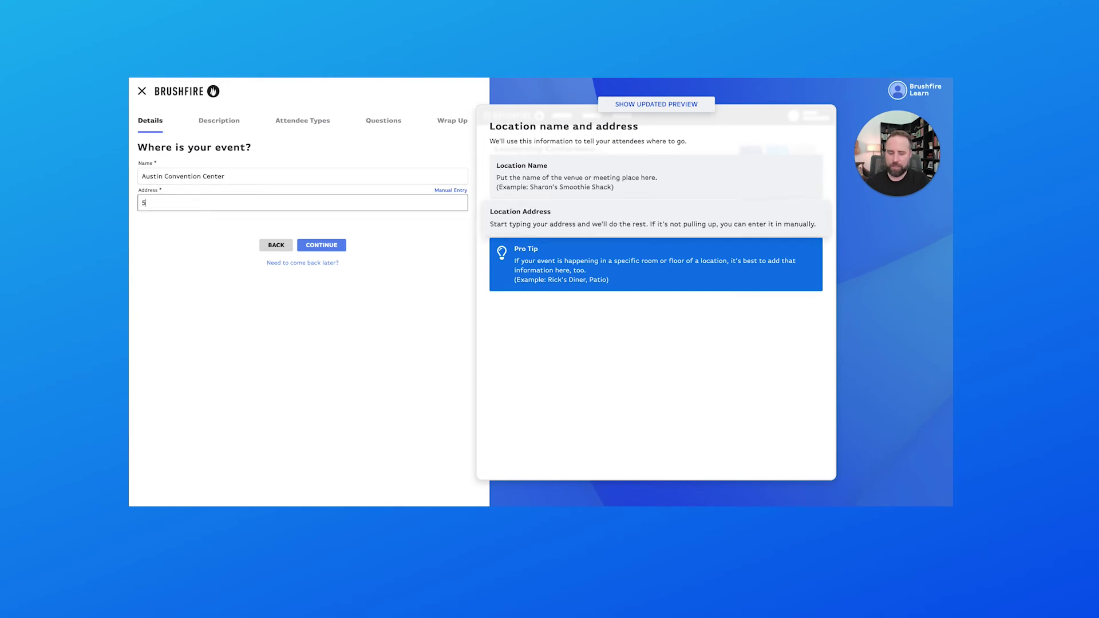
text(00 eas)
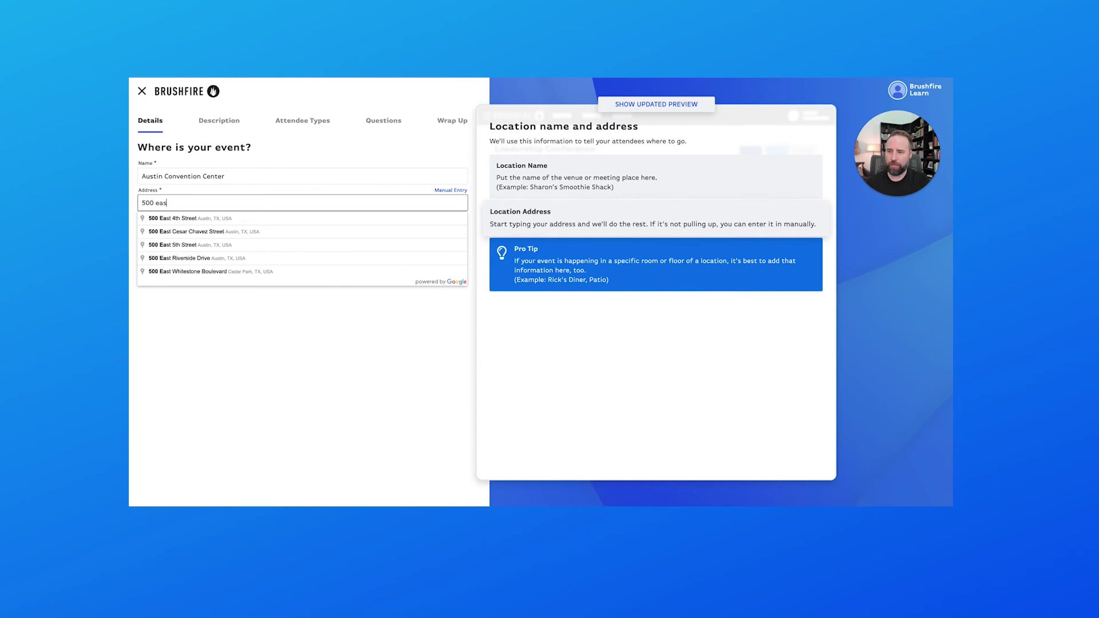
click(430, 232)
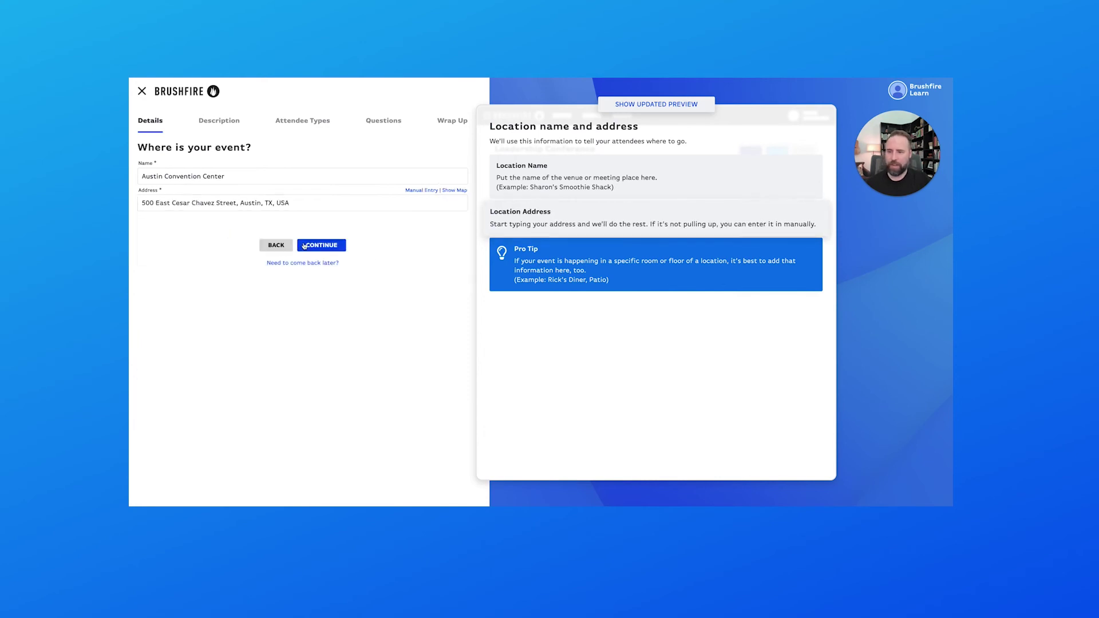
click(458, 190)
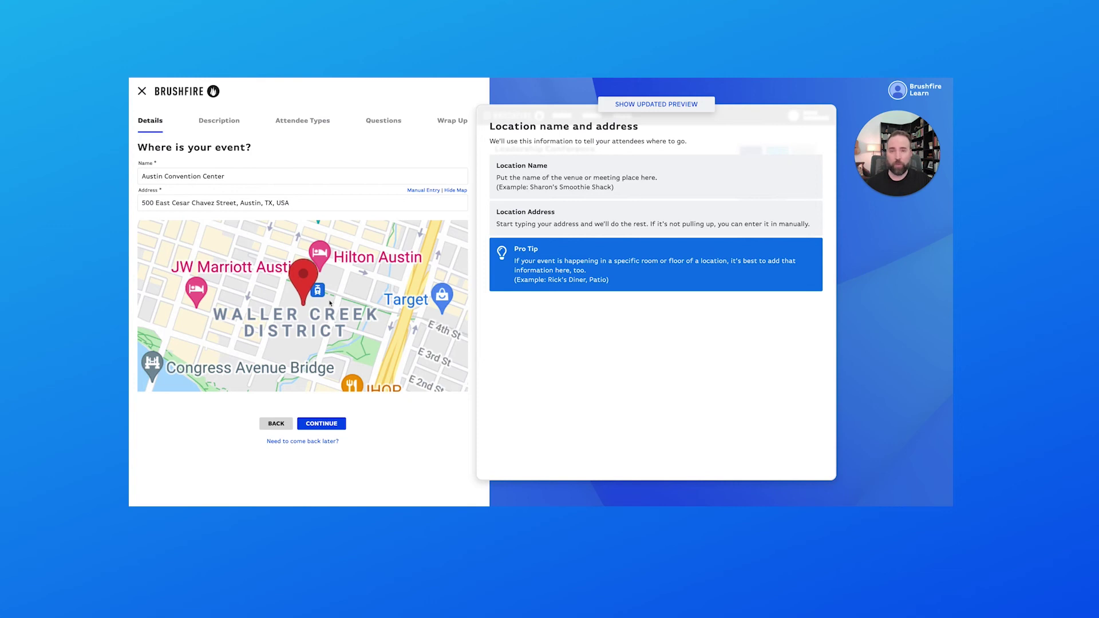
click(321, 427)
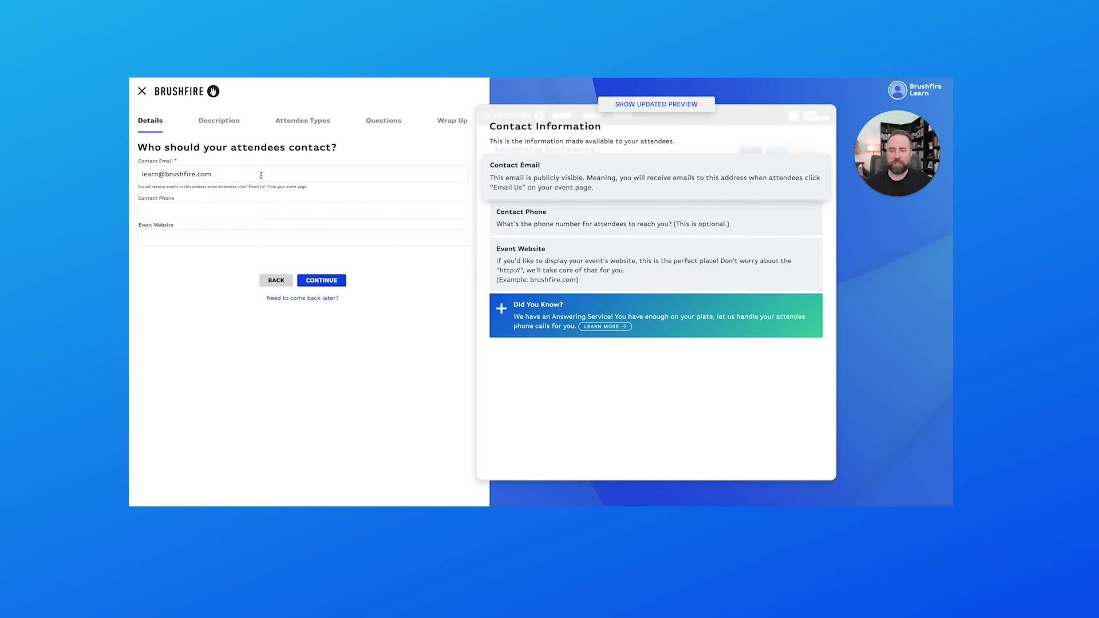
Enter the attendees' contact phone number in the Contact Phone field.
click(172, 212)
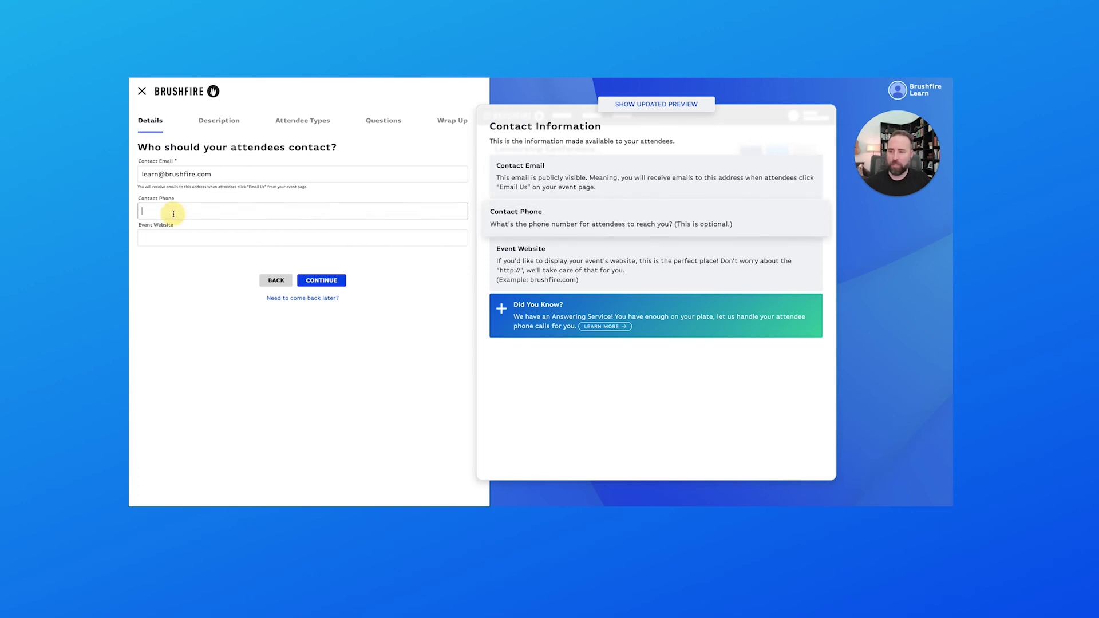
click(177, 237)
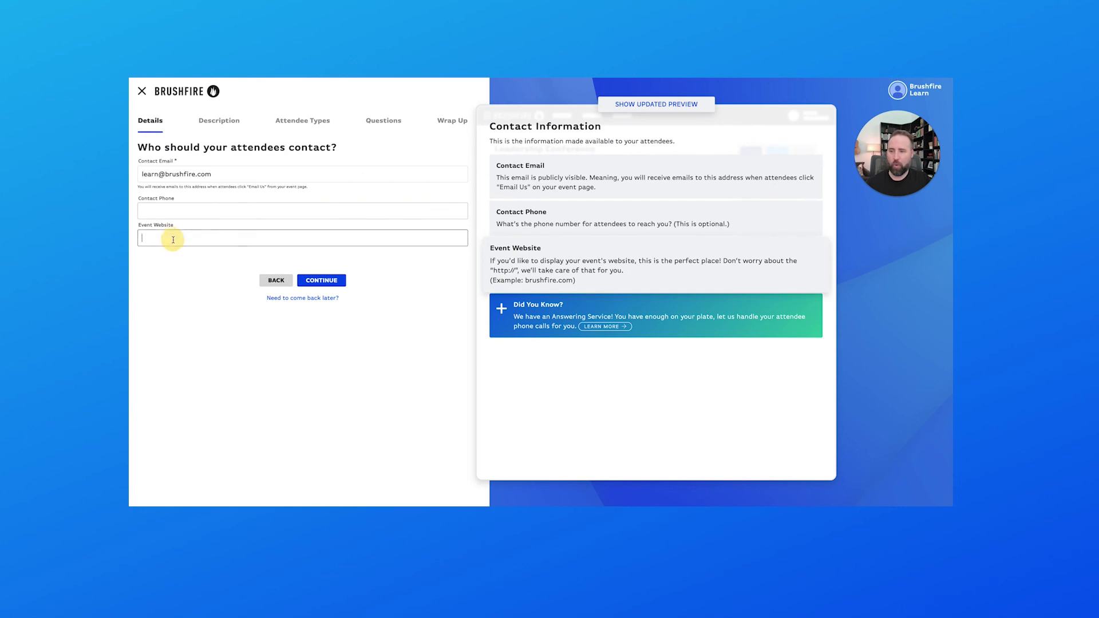
click(221, 210)
text(555)
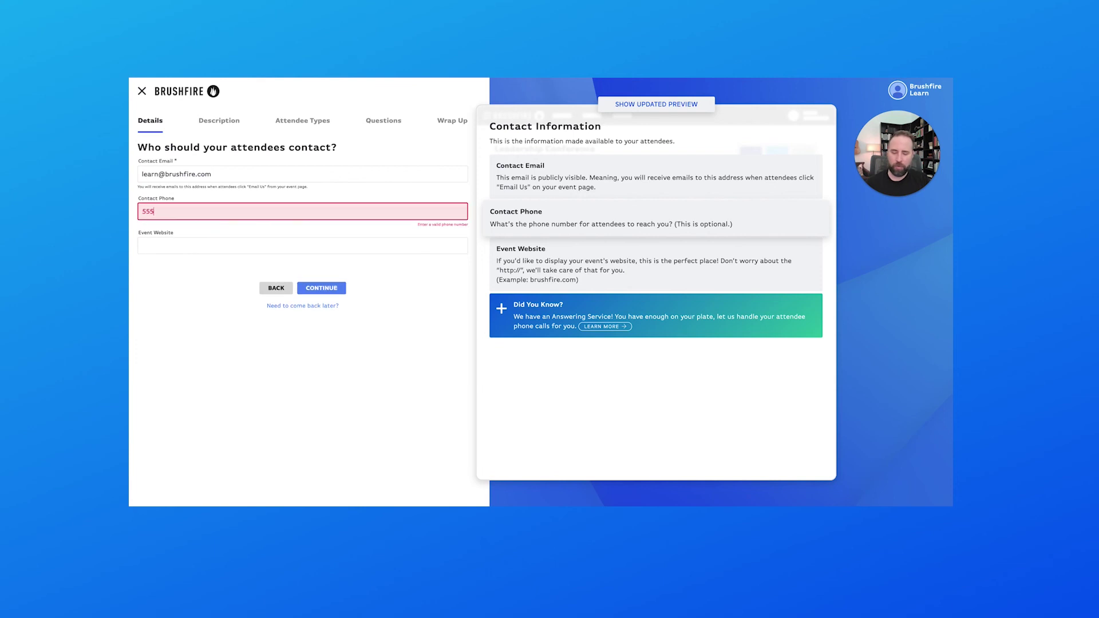
text(-555-555)
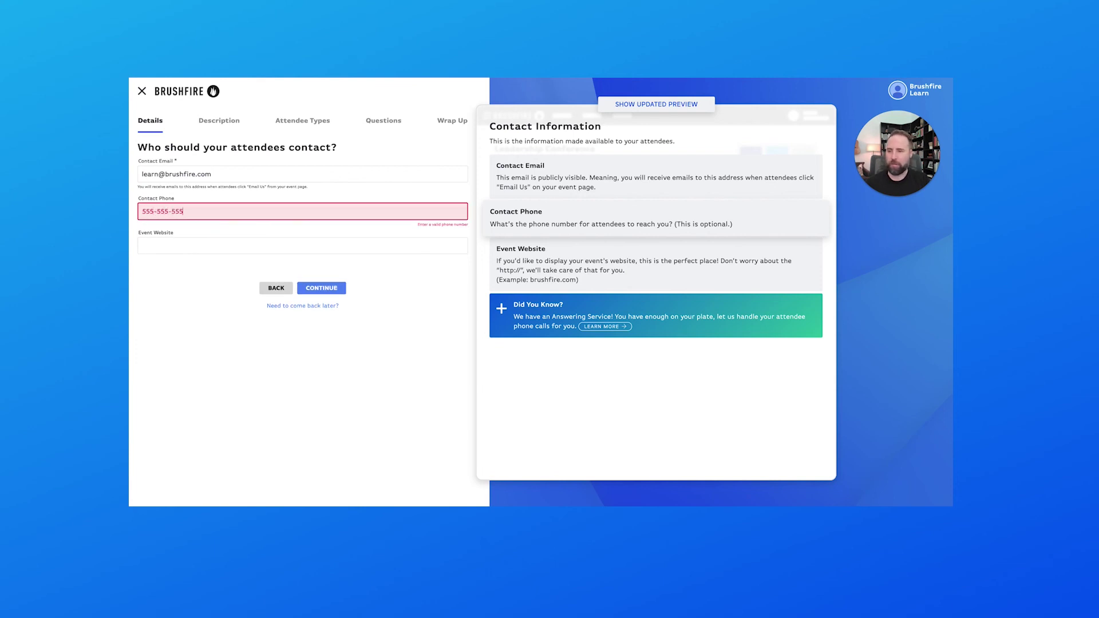
text(5)
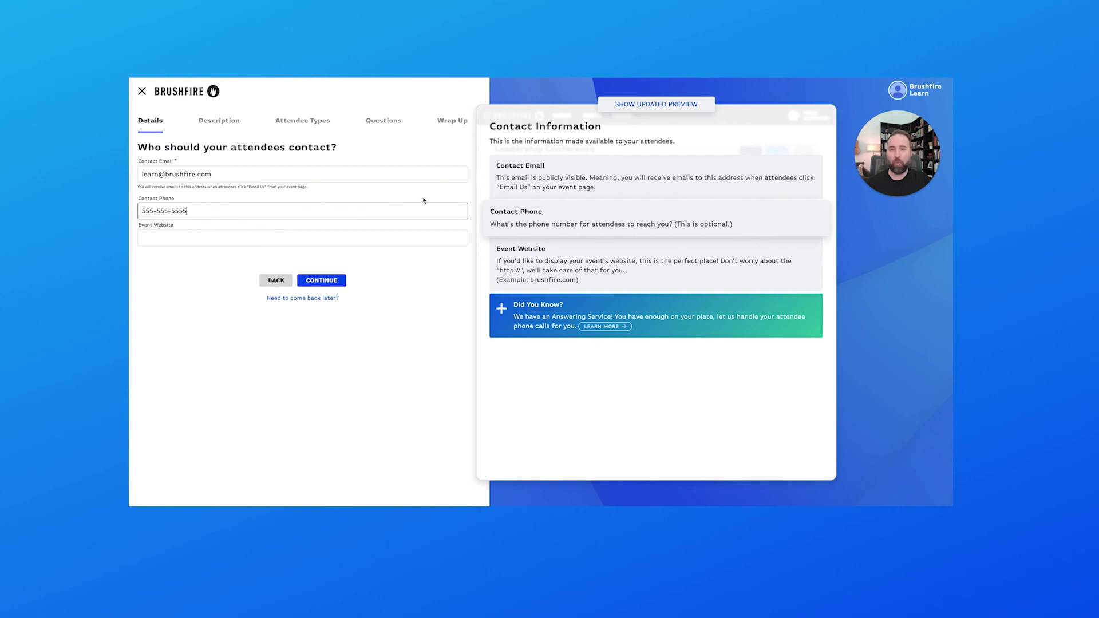
Refresh the event page preview to show the updated details.
click(653, 106)
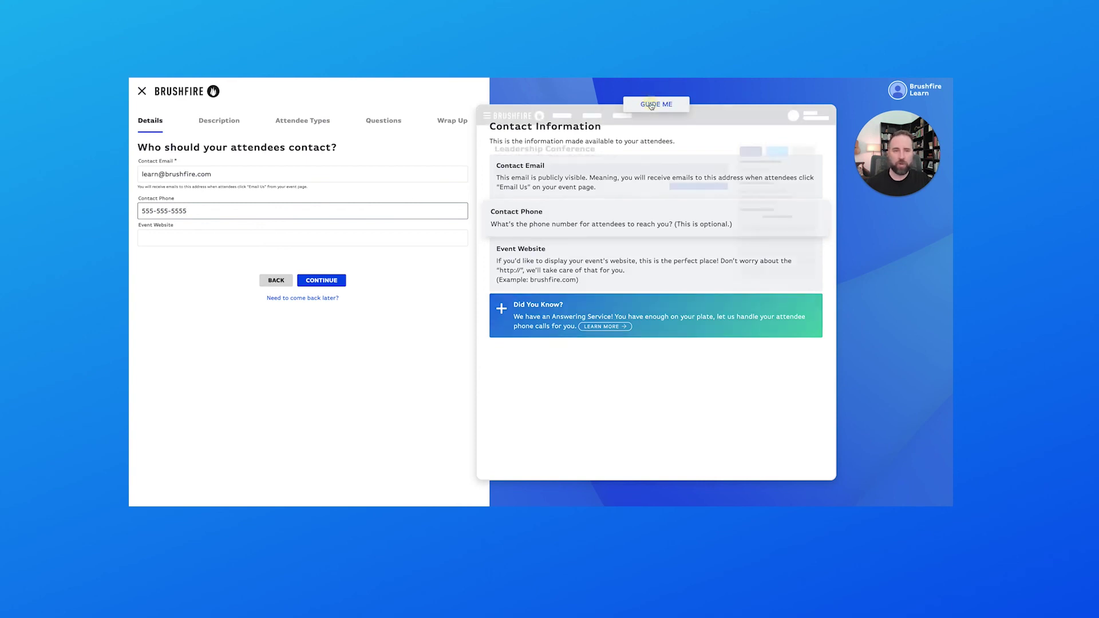